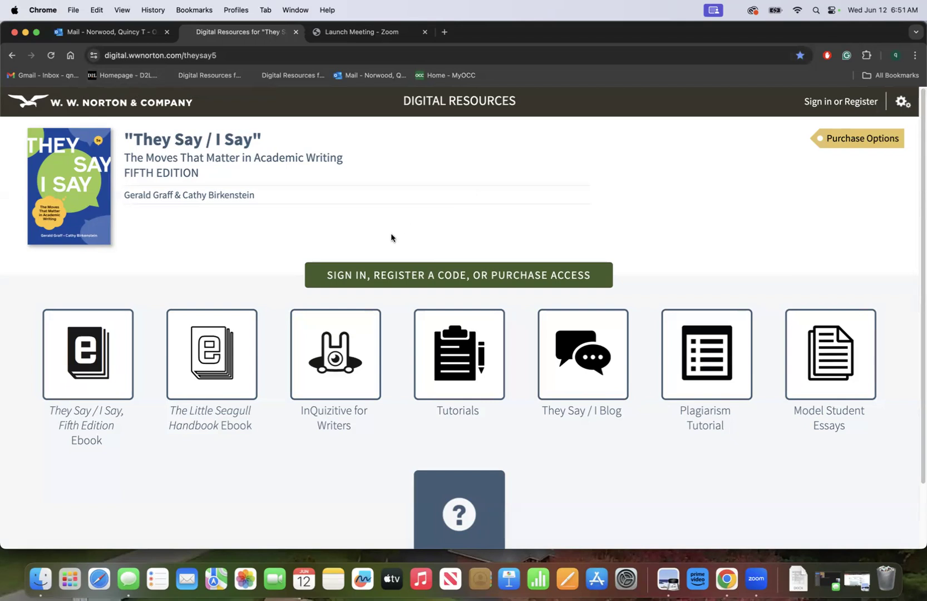
Open the option to register, purchase, or sign up for trial access, and fill in the full name, e-mail and password.
{"action": "left_click", "coordinate": [420, 279]}
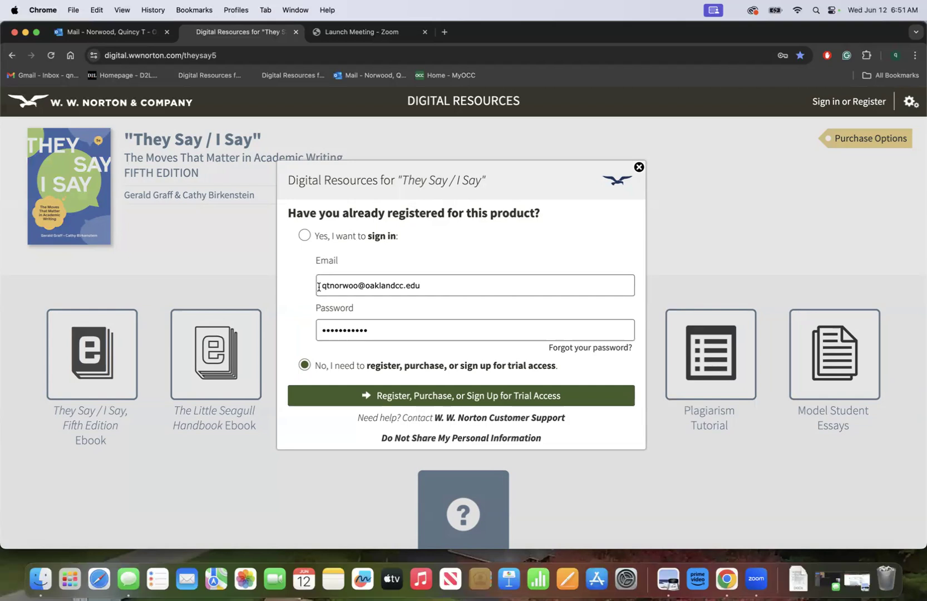
{"action": "left_click", "coordinate": [304, 237]}
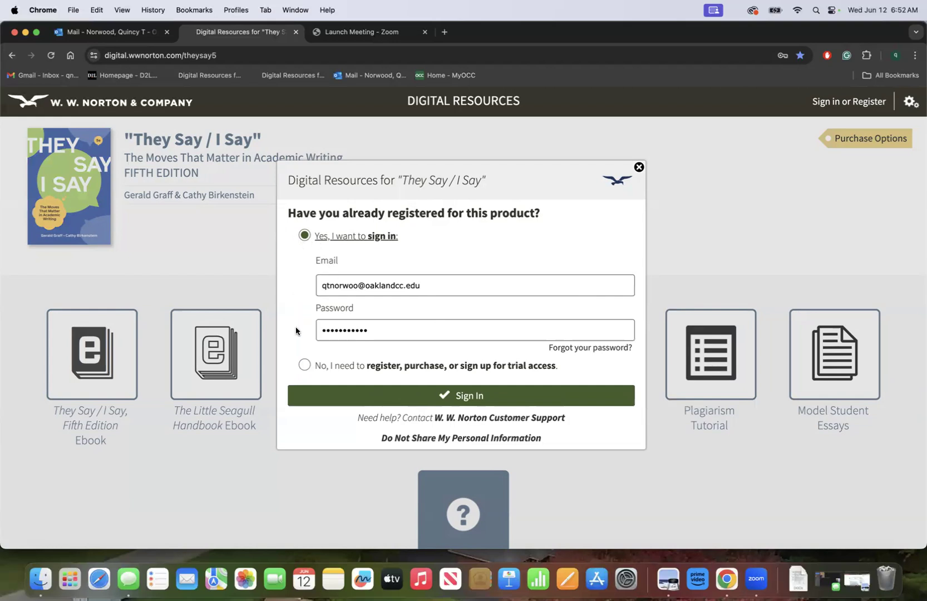
{"action": "left_click", "coordinate": [304, 365]}
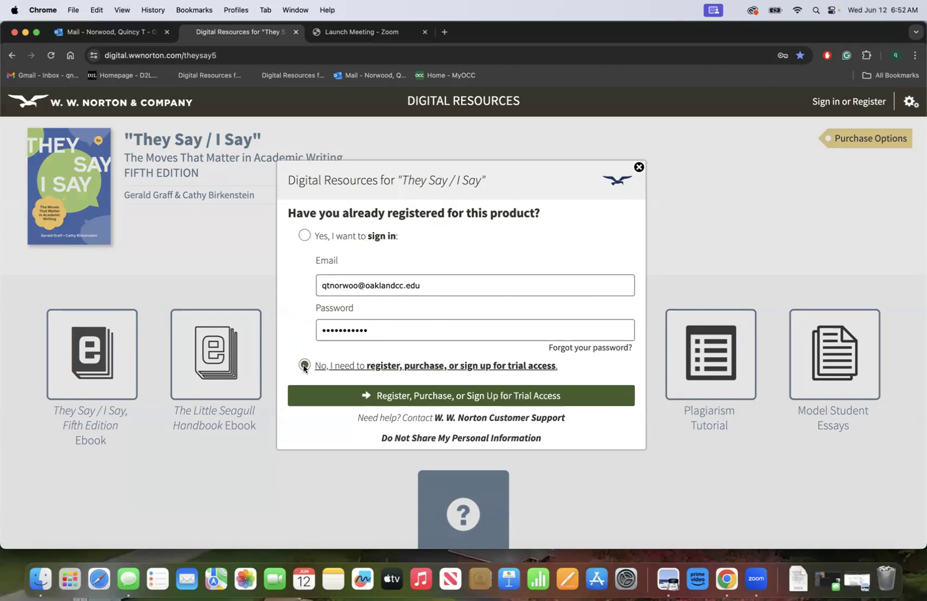
{"action": "left_click", "coordinate": [448, 396]}
{"action": "key", "text": "super+v"}
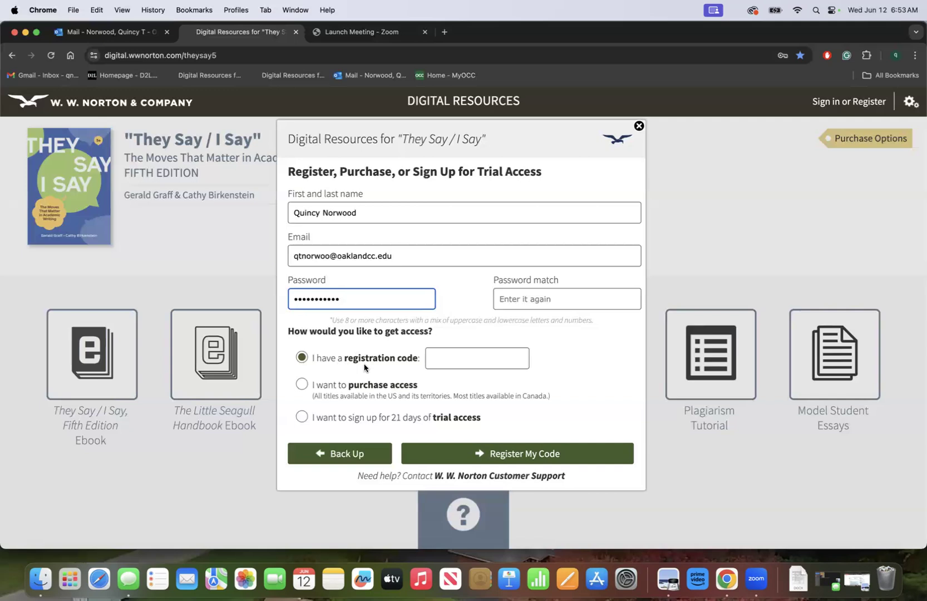
Try the purchase access and 21-day trial access options, and close the registration form without completing it.
{"action": "left_click", "coordinate": [302, 385]}
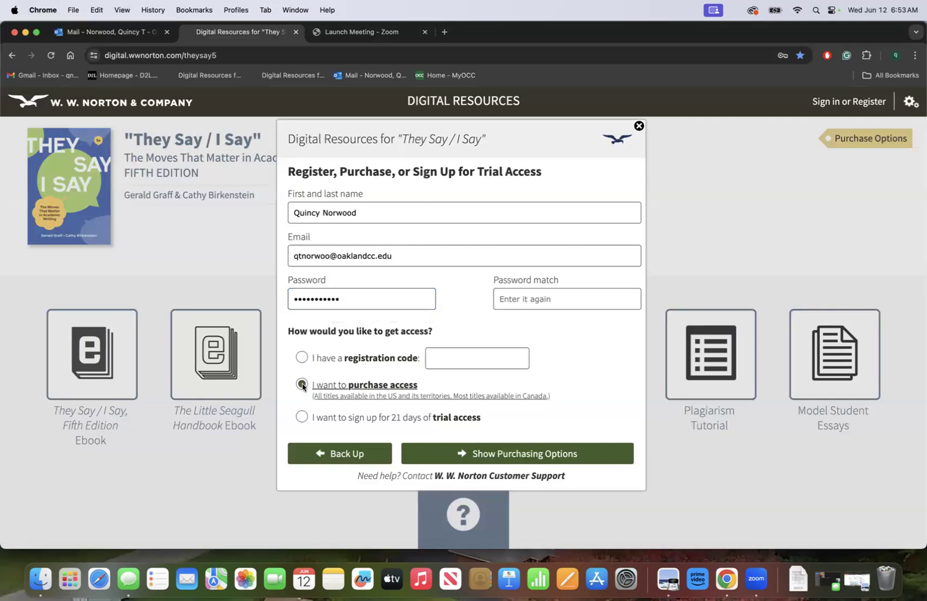
{"action": "left_click", "coordinate": [485, 459]}
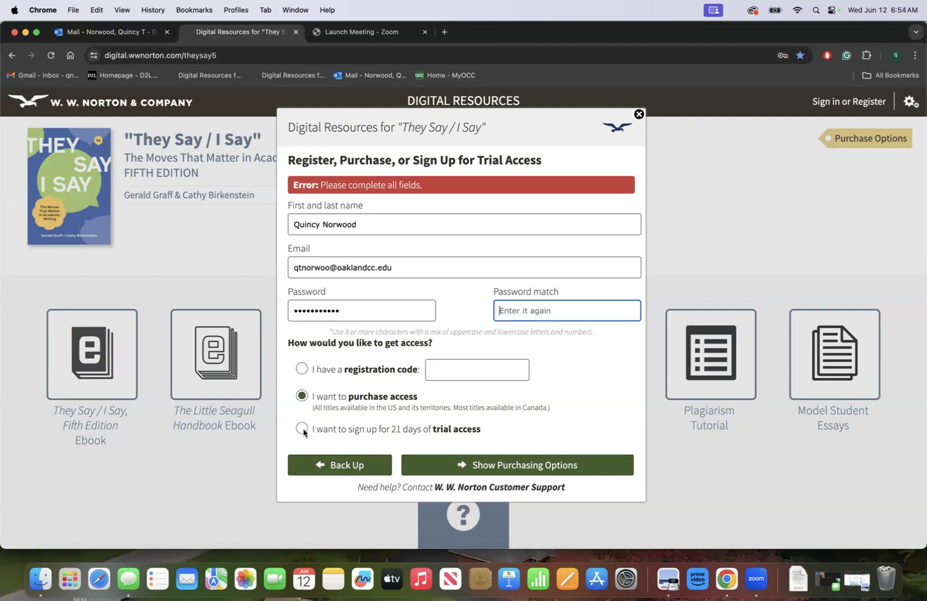
{"action": "left_click", "coordinate": [302, 429]}
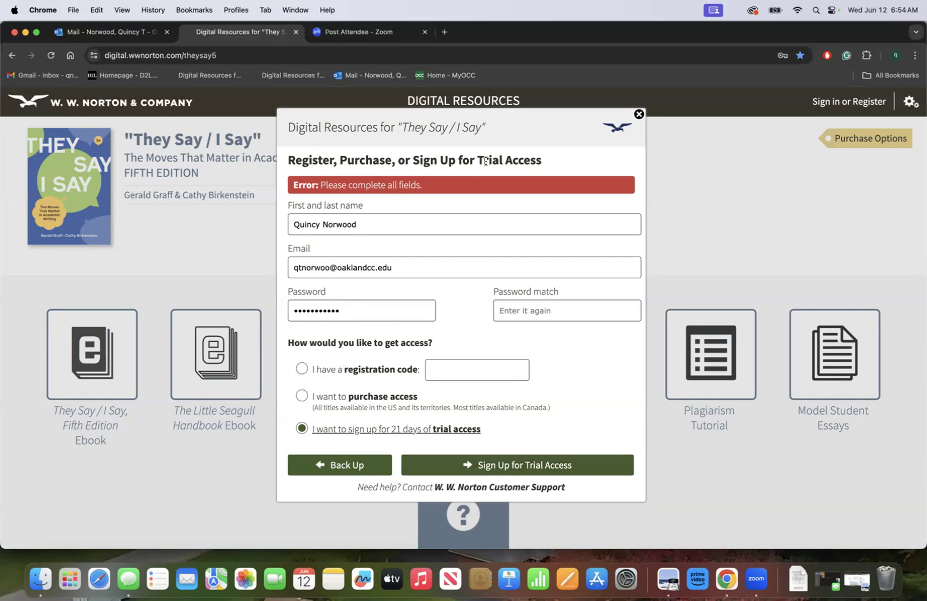
{"action": "left_click", "coordinate": [639, 115]}
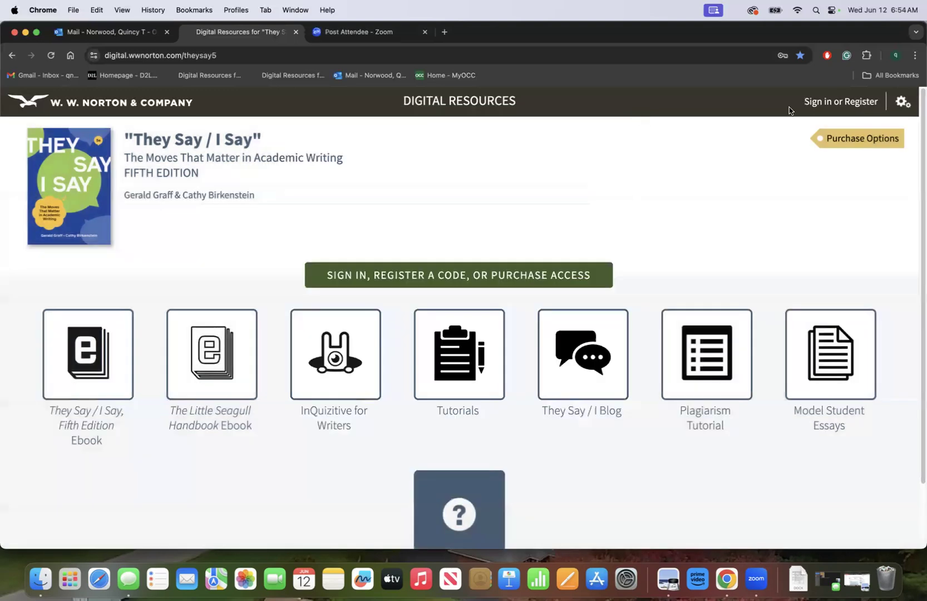
Sign in to the digital resources as an already registered user with the saved e-mail and password.
{"action": "left_click", "coordinate": [830, 105]}
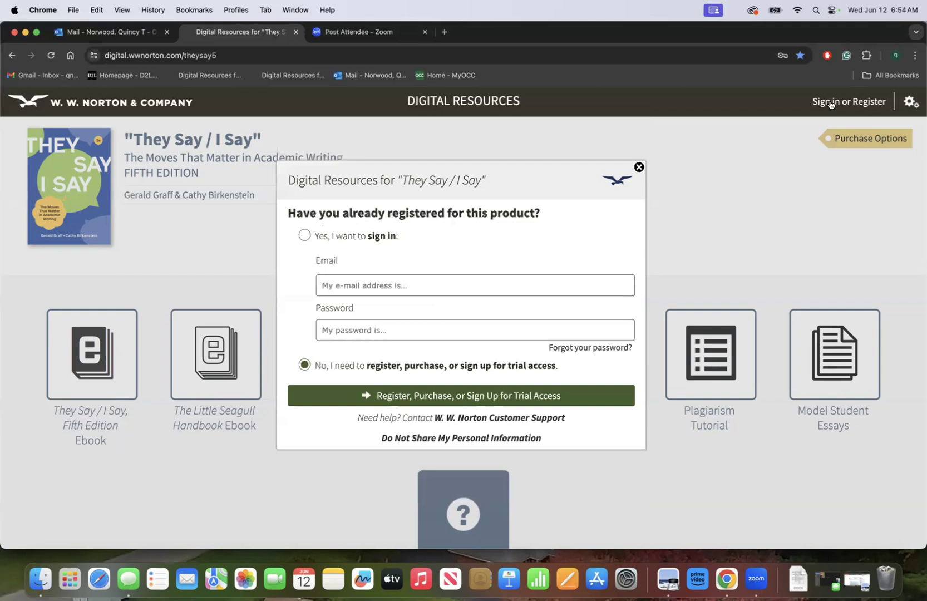
{"action": "left_click", "coordinate": [305, 236]}
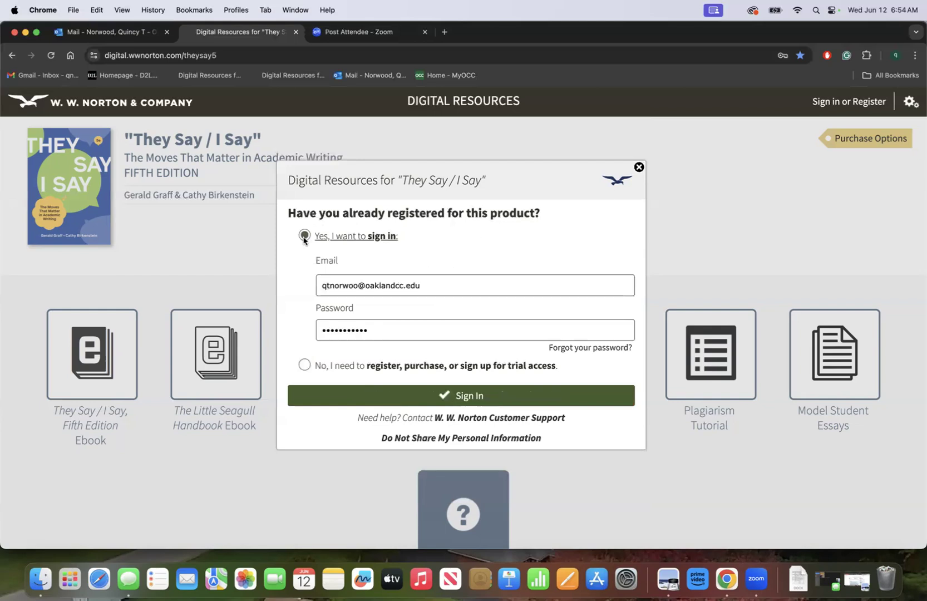
{"action": "left_click", "coordinate": [450, 396]}
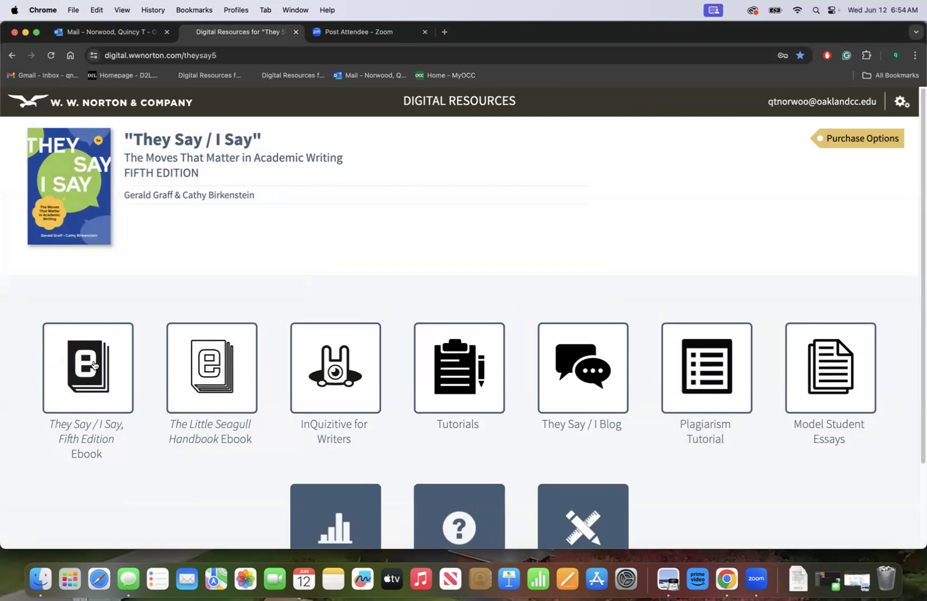
Look over the chapter list of the They Say / I Say, Fifth Edition Ebook and open "INTRODUCTION: Entering the Conversation".
{"action": "left_click", "coordinate": [88, 389]}
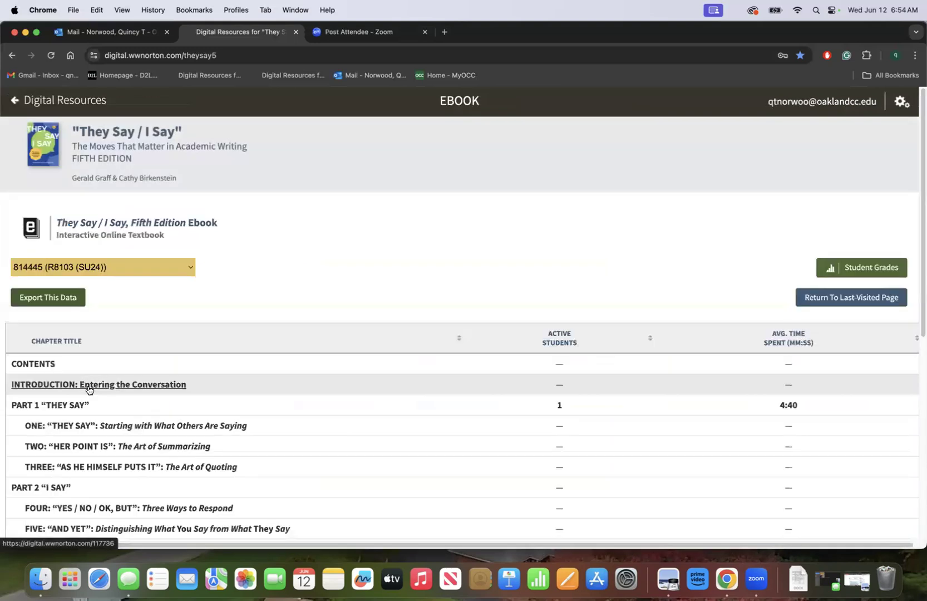
{"action": "scroll", "coordinate": [126, 429], "scroll_direction": "down", "scroll_amount": 2}
{"action": "scroll", "coordinate": [125, 429], "scroll_direction": "down", "scroll_amount": 5}
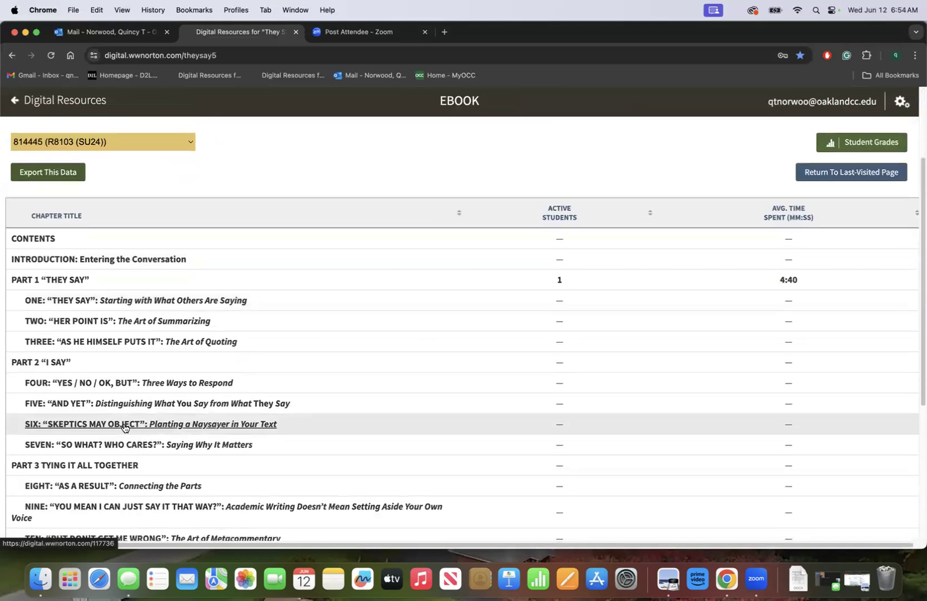
{"action": "scroll", "coordinate": [125, 447], "scroll_direction": "down", "scroll_amount": 4}
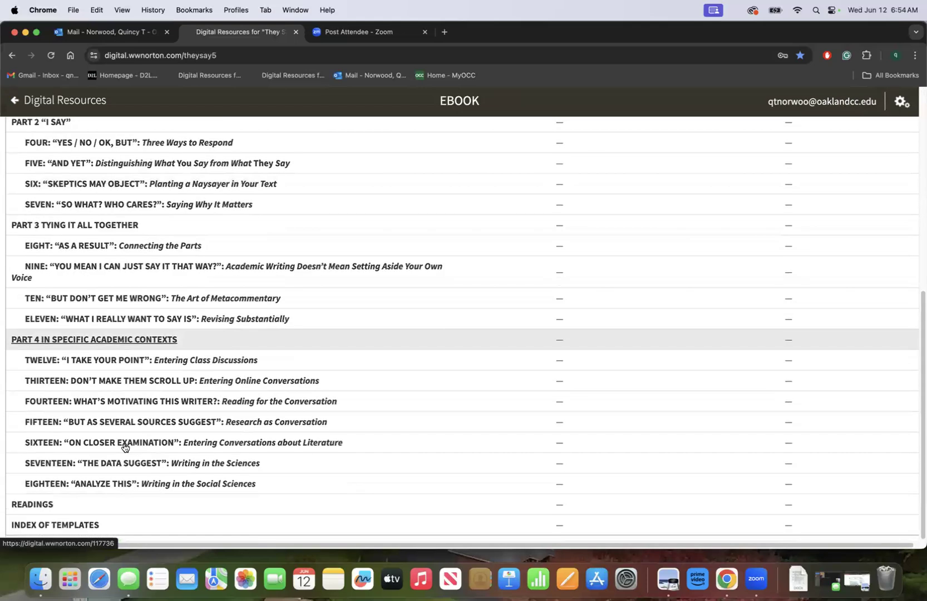
{"action": "scroll", "coordinate": [135, 410], "scroll_direction": "up", "scroll_amount": 10}
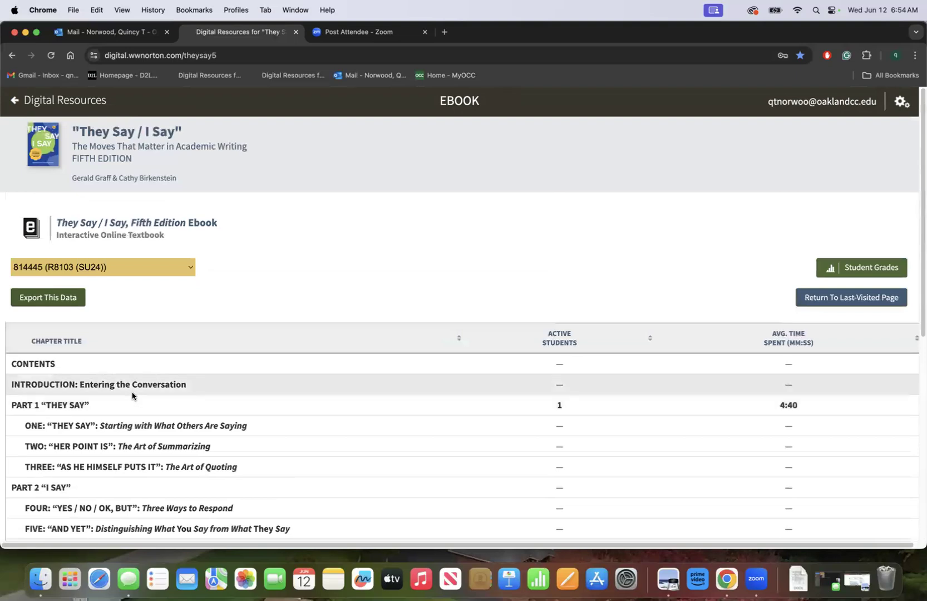
{"action": "left_click", "coordinate": [91, 387]}
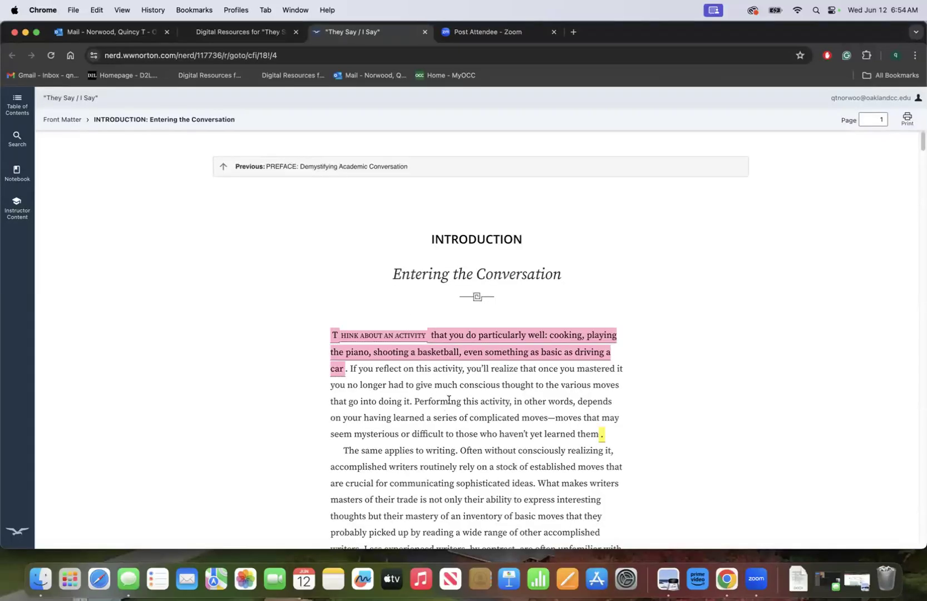
Dismiss the reader update alert, and show the note and highlight options for part of the word "conscious" without applying any.
{"action": "double_click", "coordinate": [473, 389]}
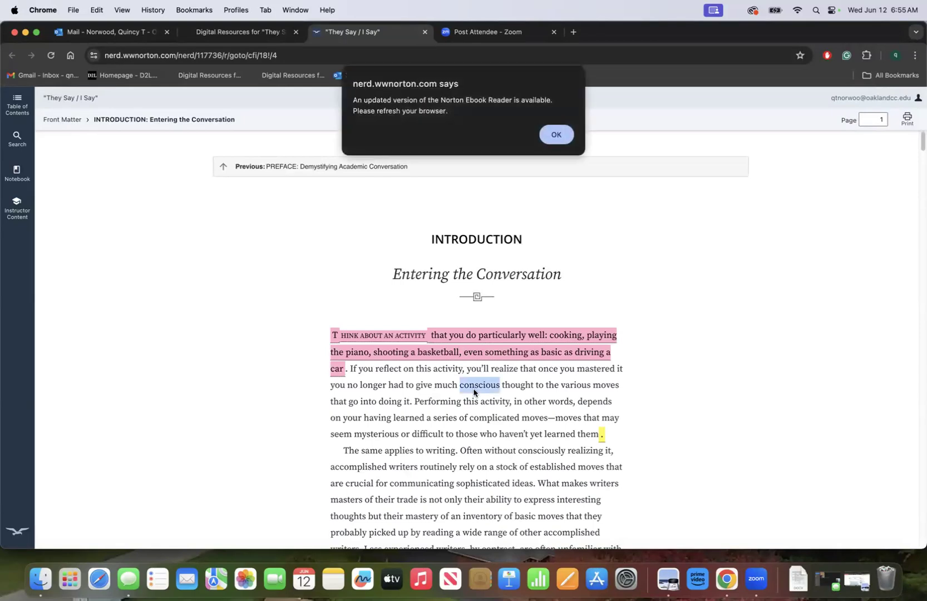
{"action": "left_click", "coordinate": [552, 135]}
{"action": "left_click_drag", "start_coordinate": [485, 384], "coordinate": [500, 384]}
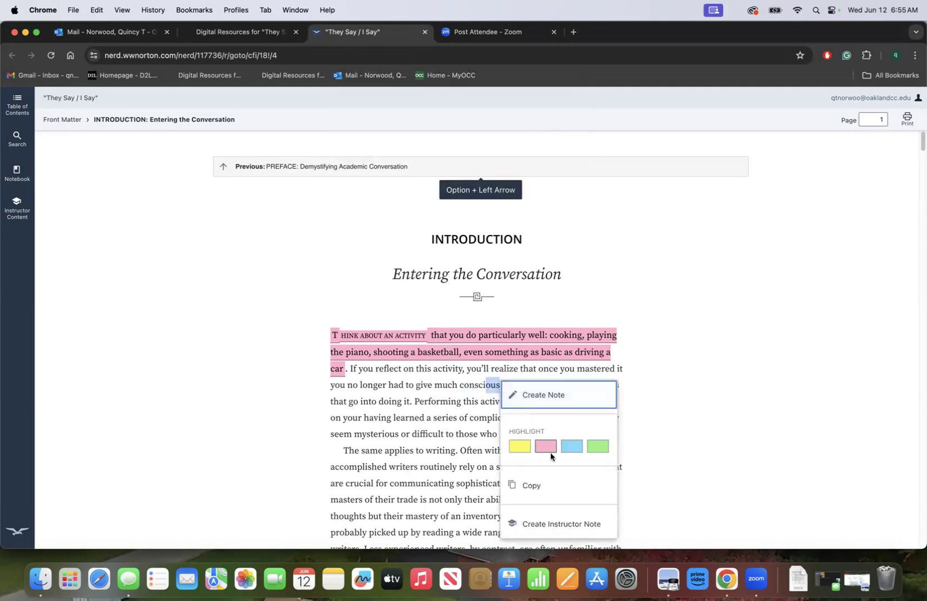
{"action": "left_click", "coordinate": [228, 417]}
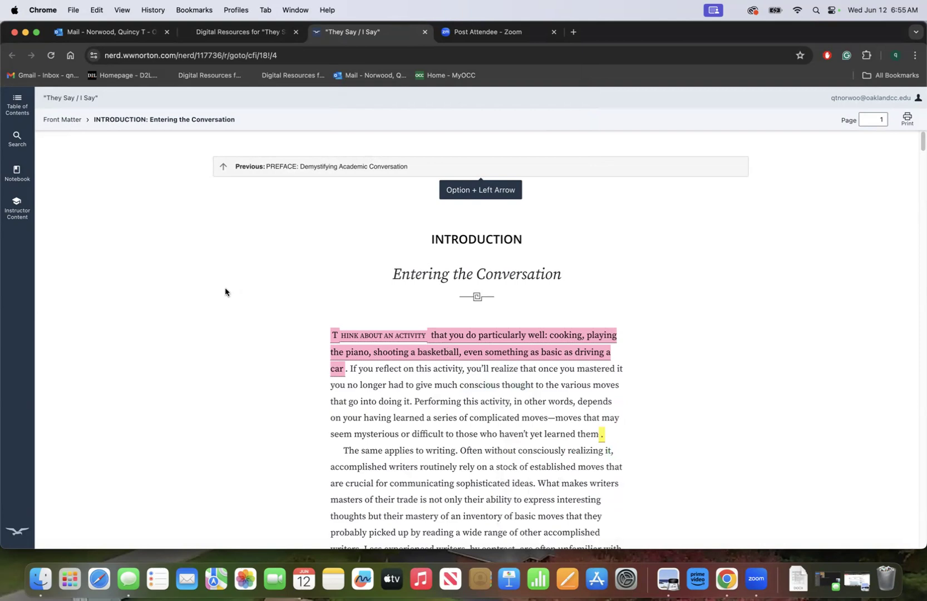
Look through the opening pages of the ebook's introduction and return to its beginning.
{"action": "scroll", "coordinate": [248, 280], "scroll_direction": "down", "scroll_amount": 5}
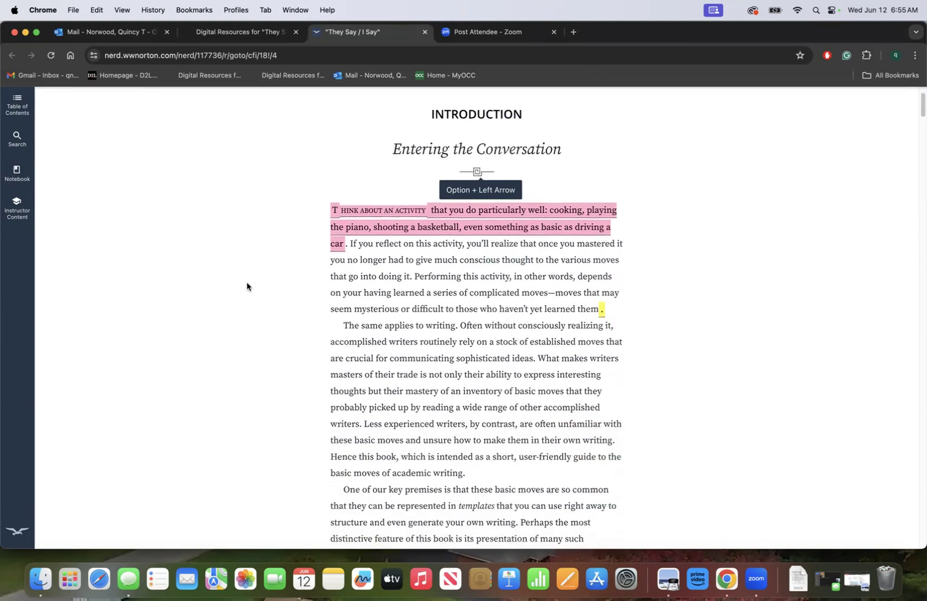
{"action": "scroll", "coordinate": [245, 283], "scroll_direction": "down", "scroll_amount": 2}
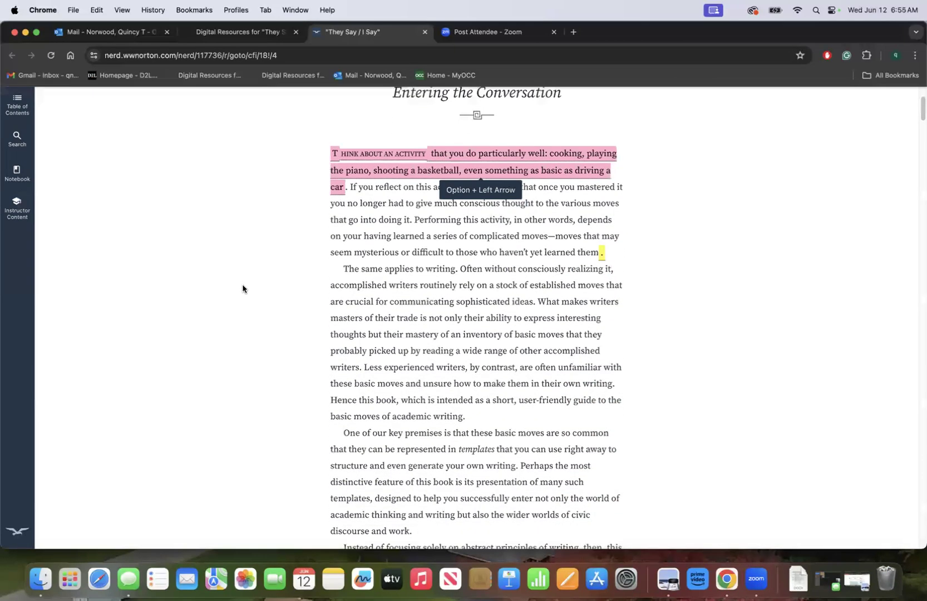
{"action": "scroll", "coordinate": [242, 285], "scroll_direction": "down", "scroll_amount": 1}
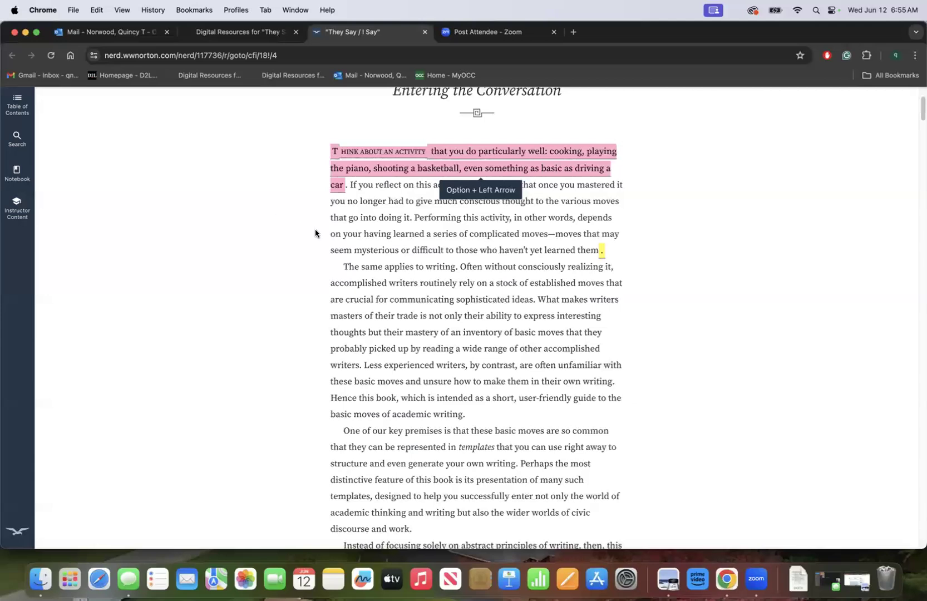
{"action": "scroll", "coordinate": [314, 237], "scroll_direction": "down", "scroll_amount": 10}
{"action": "scroll", "coordinate": [306, 239], "scroll_direction": "up", "scroll_amount": 15}
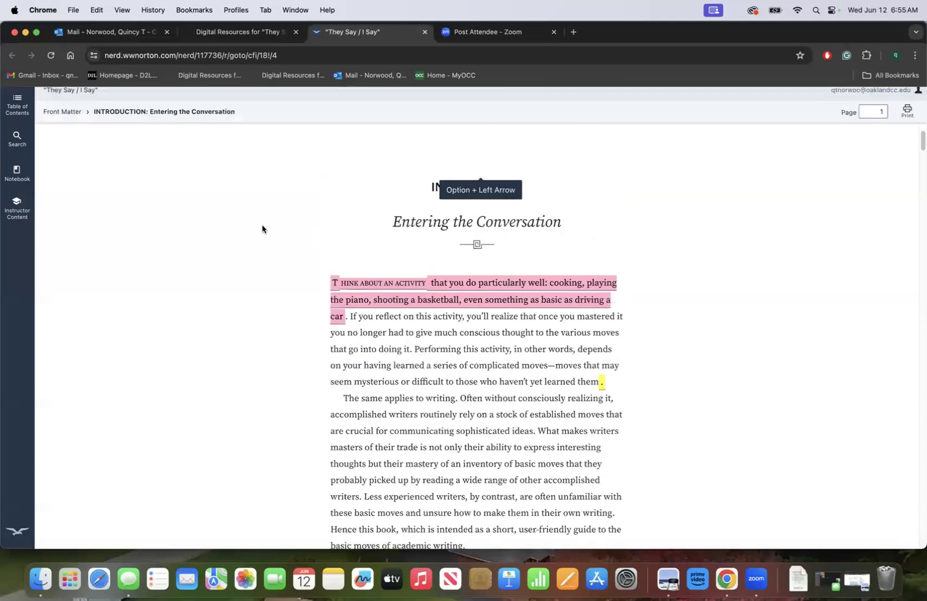
{"action": "scroll", "coordinate": [262, 229], "scroll_direction": "up", "scroll_amount": 2}
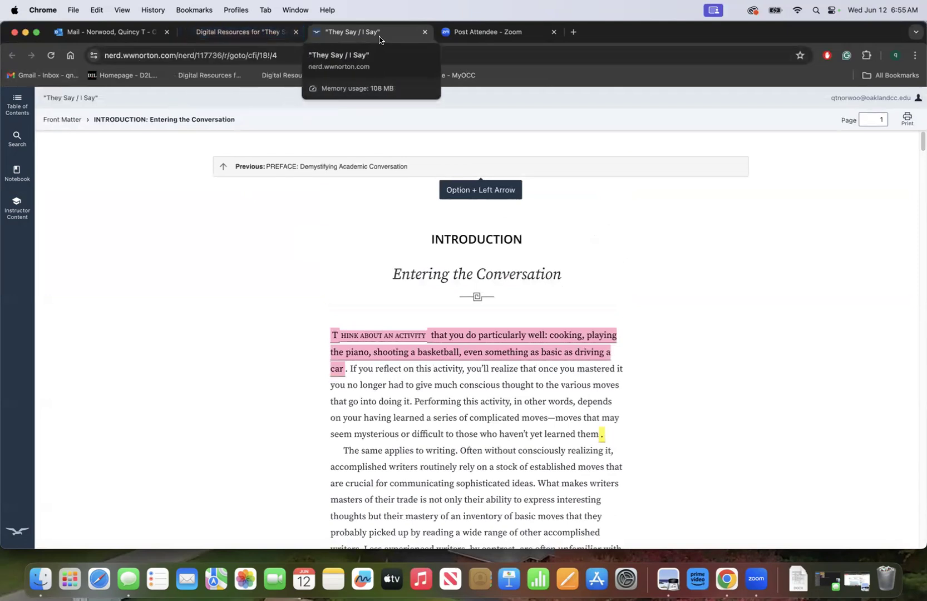
Leave the ebook for the Digital Resources page and show the account settings options.
{"action": "left_click", "coordinate": [424, 34]}
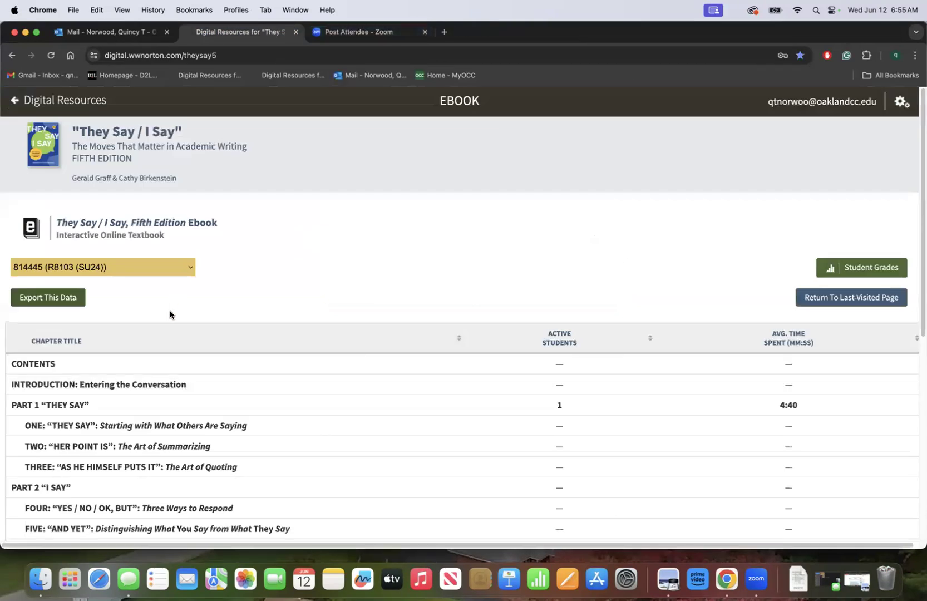
{"action": "left_click", "coordinate": [11, 104]}
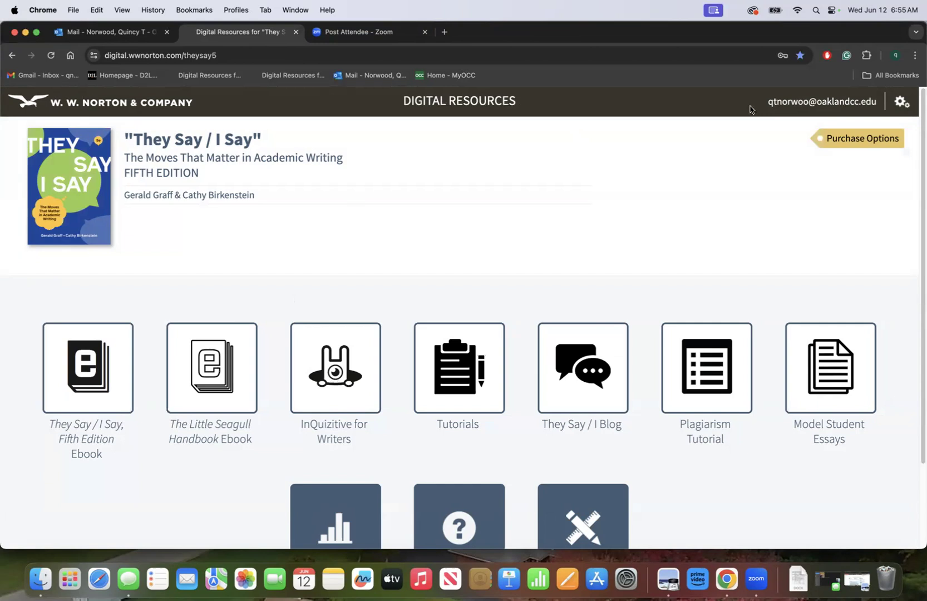
{"action": "left_click", "coordinate": [902, 108]}
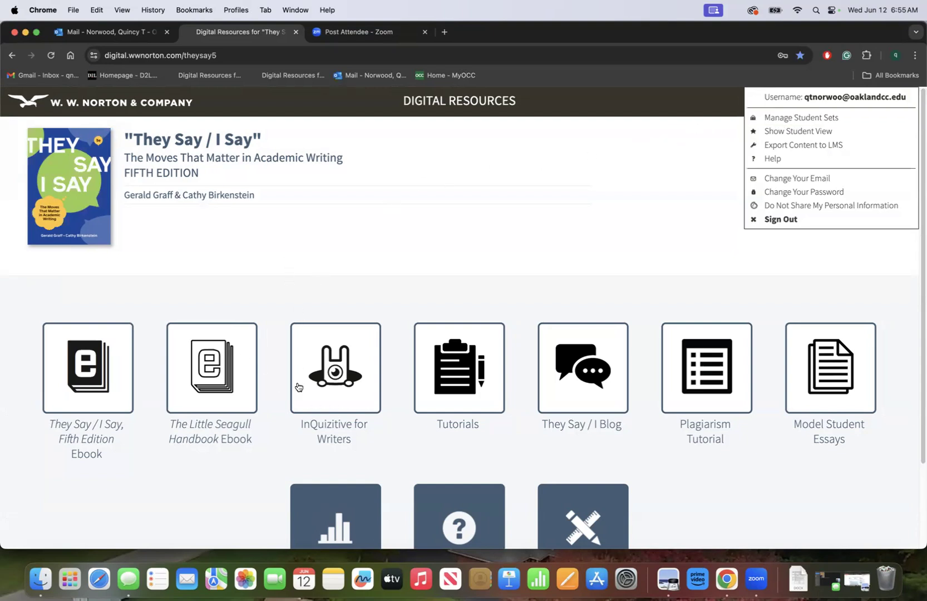
Examine the InQuizitive for Writers assignments and their grade acceptance deadlines, and return to the Digital Resources page.
{"action": "left_click", "coordinate": [337, 383]}
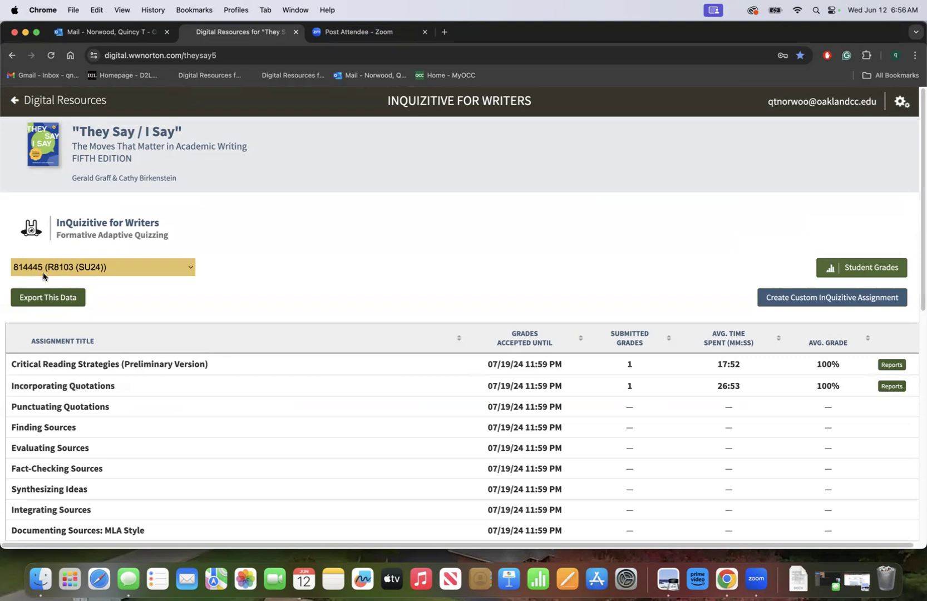
{"action": "scroll", "coordinate": [342, 422], "scroll_direction": "down", "scroll_amount": 2}
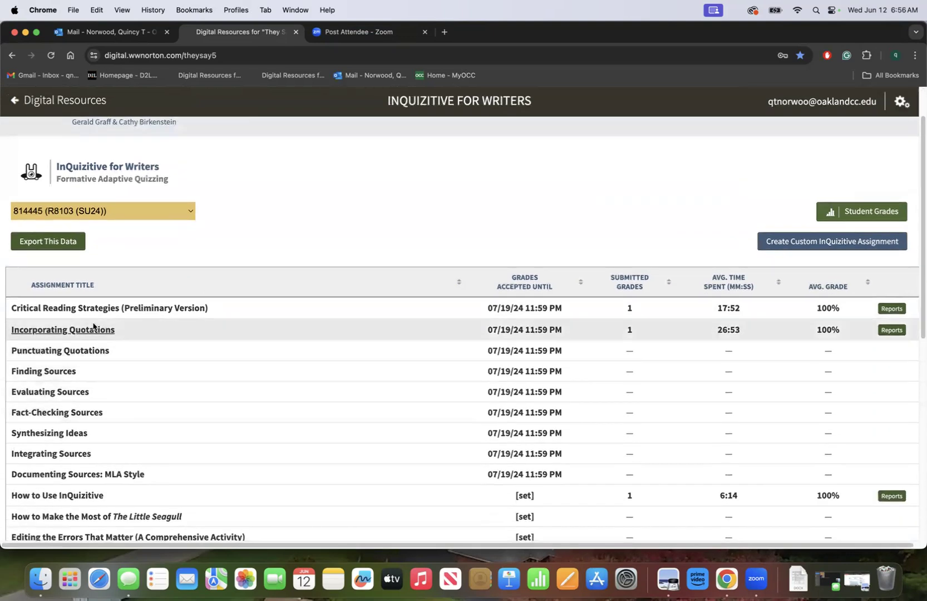
{"action": "scroll", "coordinate": [92, 385], "scroll_direction": "down", "scroll_amount": 2}
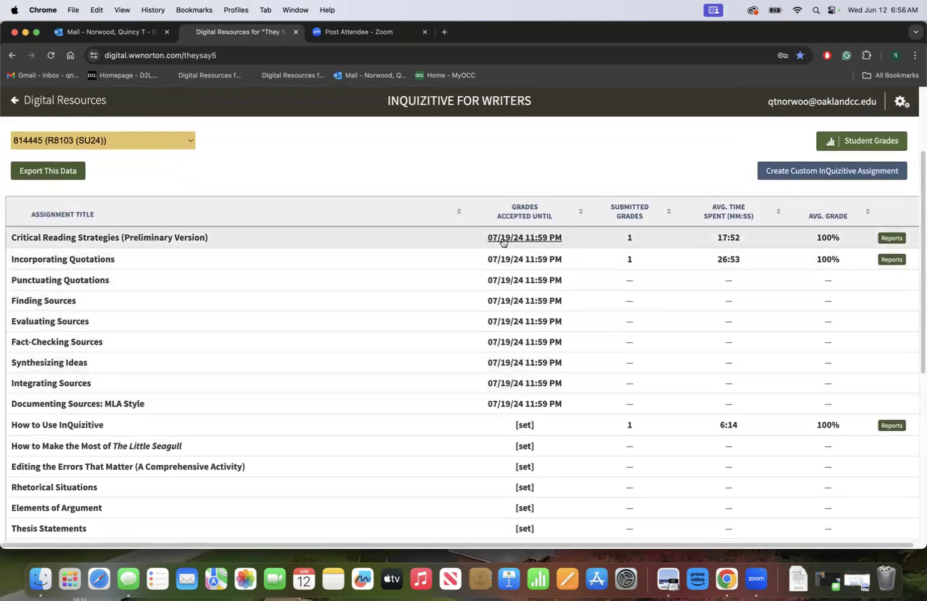
{"action": "right_click", "coordinate": [355, 256]}
{"action": "left_click", "coordinate": [330, 197]}
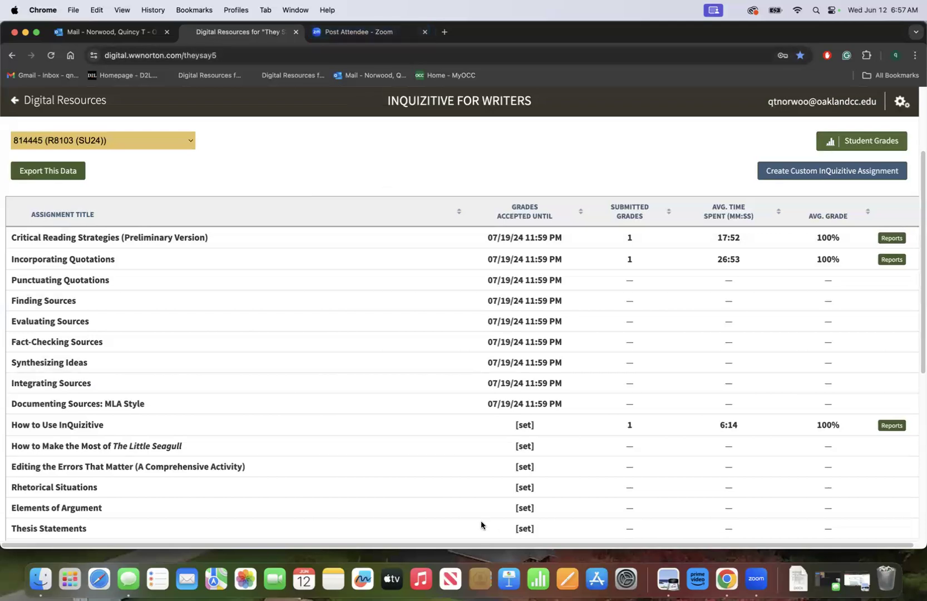
{"action": "left_click", "coordinate": [15, 100]}
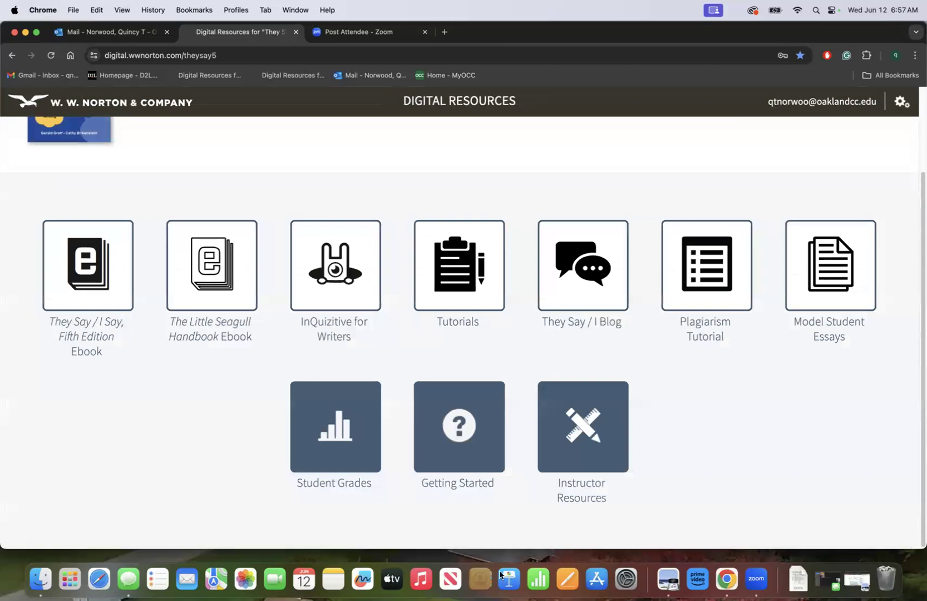